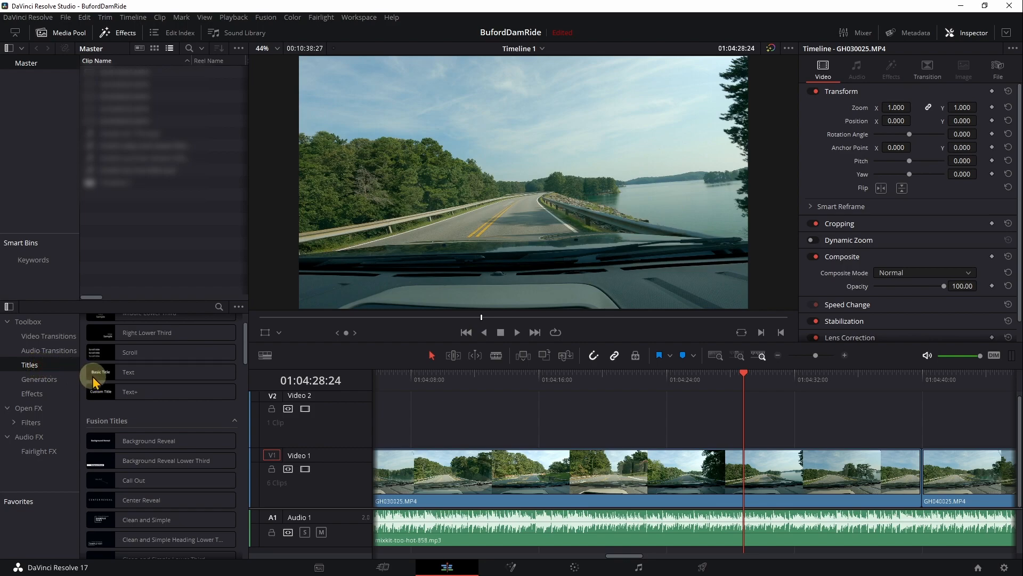
# Step: Add a Text+ title on the Video 2 track over the playhead and change its text to "Video Title"
pyautogui.moveTo(126, 393); pyautogui.dragTo(752, 440)
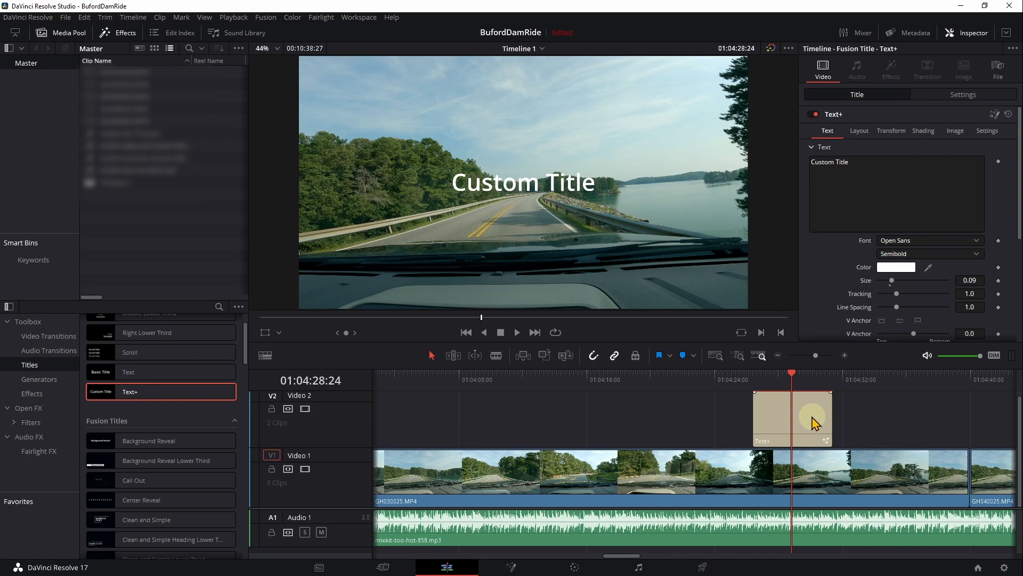
pyautogui.click(858, 161)
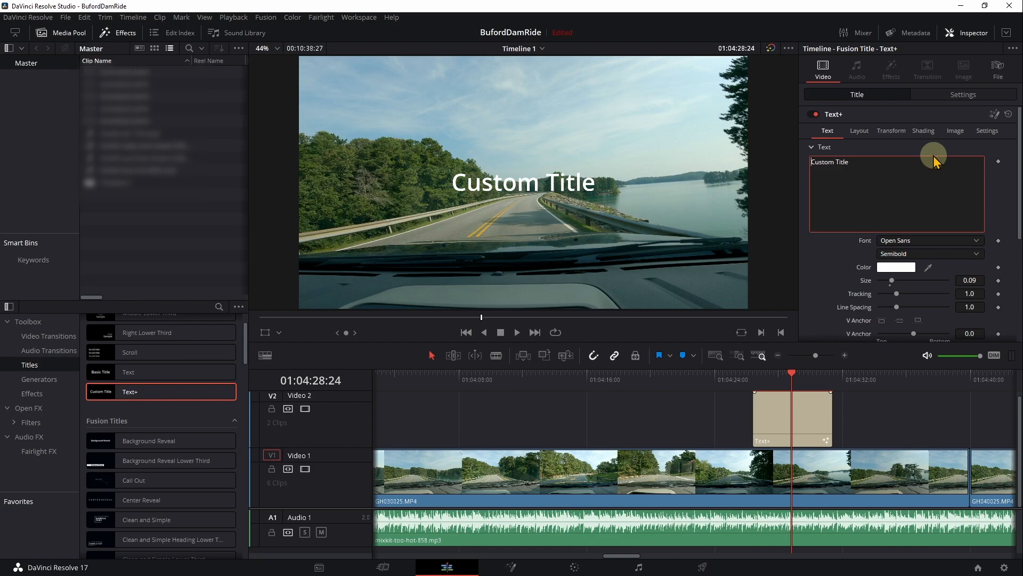
pyautogui.write('Video')
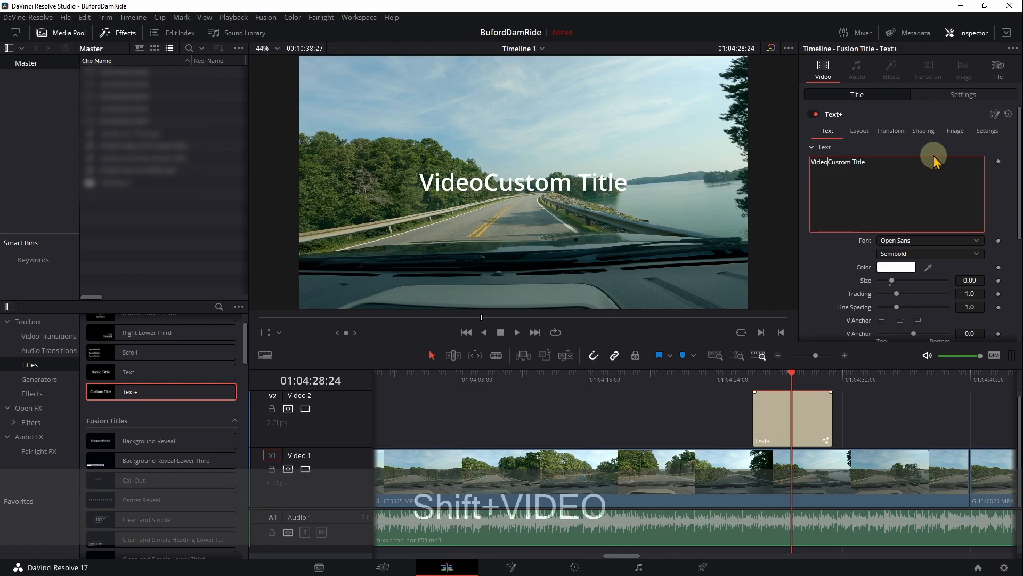
pyautogui.press('Delete')
pyautogui.press('Delete')
pyautogui.press('Delete')
pyautogui.press('Delete')
pyautogui.press('Delete')
pyautogui.press('Delete')
pyautogui.press('Delete')
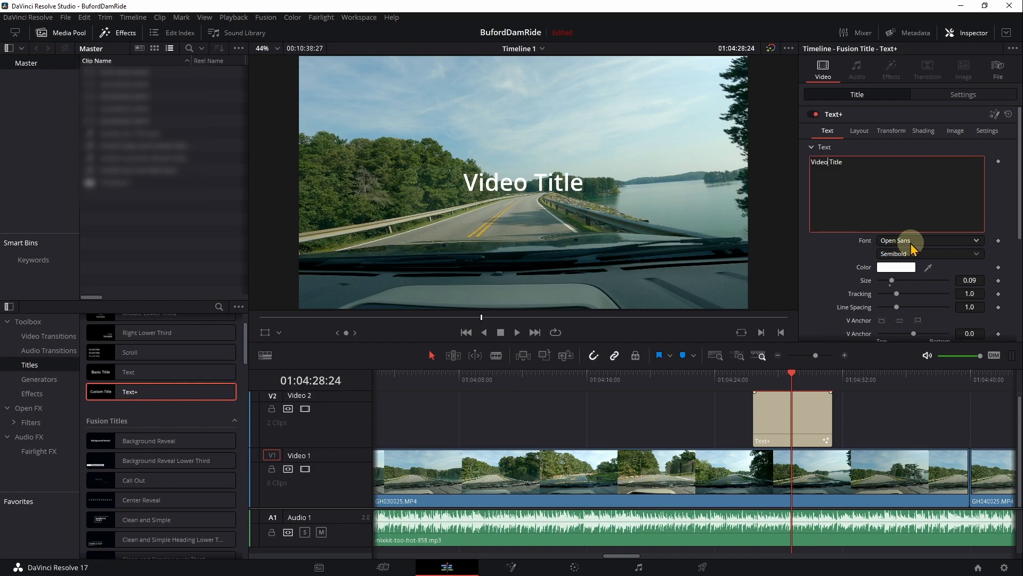
# Step: Colour the title text red (#ff0000) and enlarge it to a size of about 0.1457
pyautogui.click(896, 267)
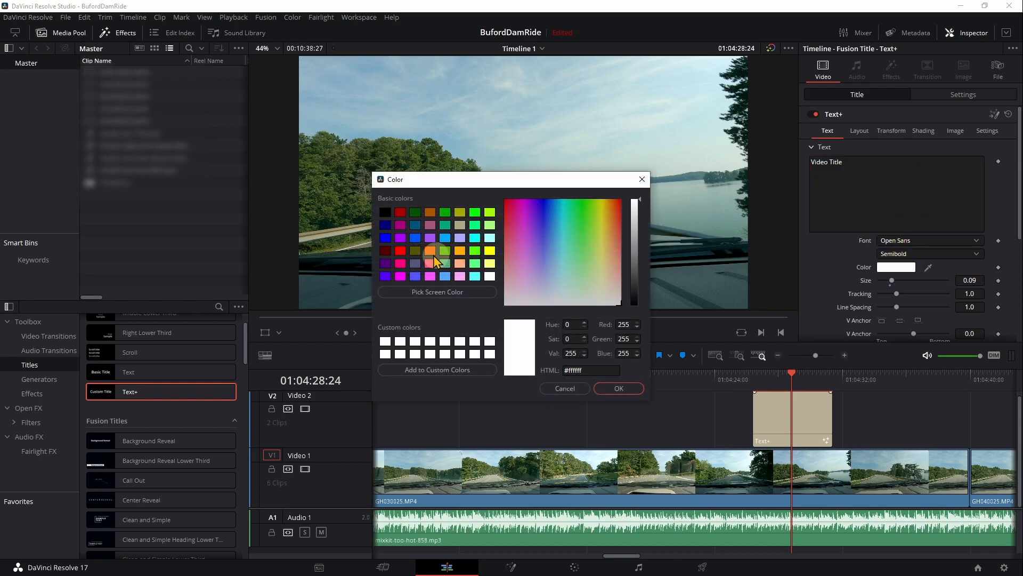
pyautogui.click(400, 250)
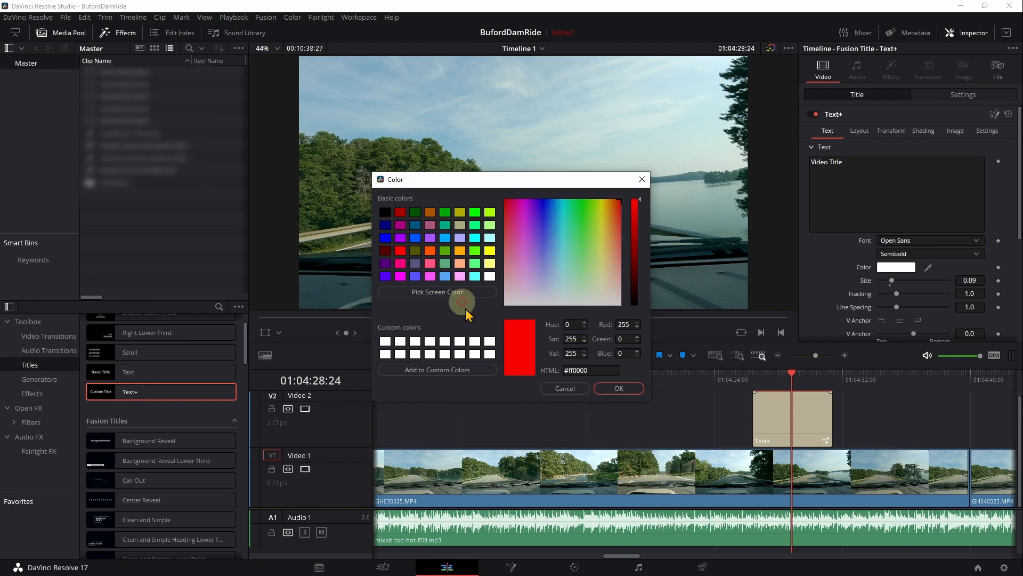
pyautogui.click(618, 388)
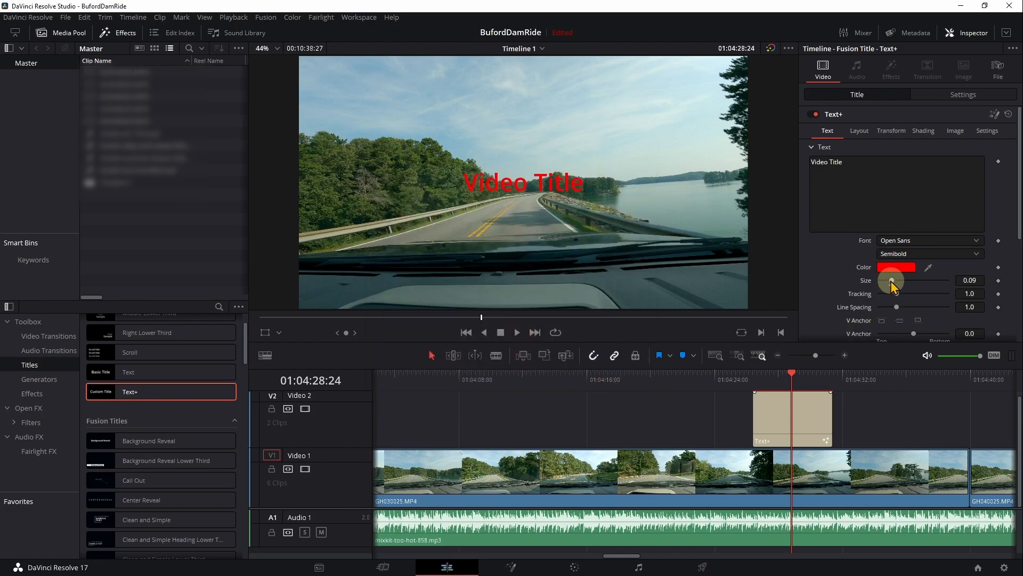
pyautogui.moveTo(893, 280); pyautogui.dragTo(900, 281)
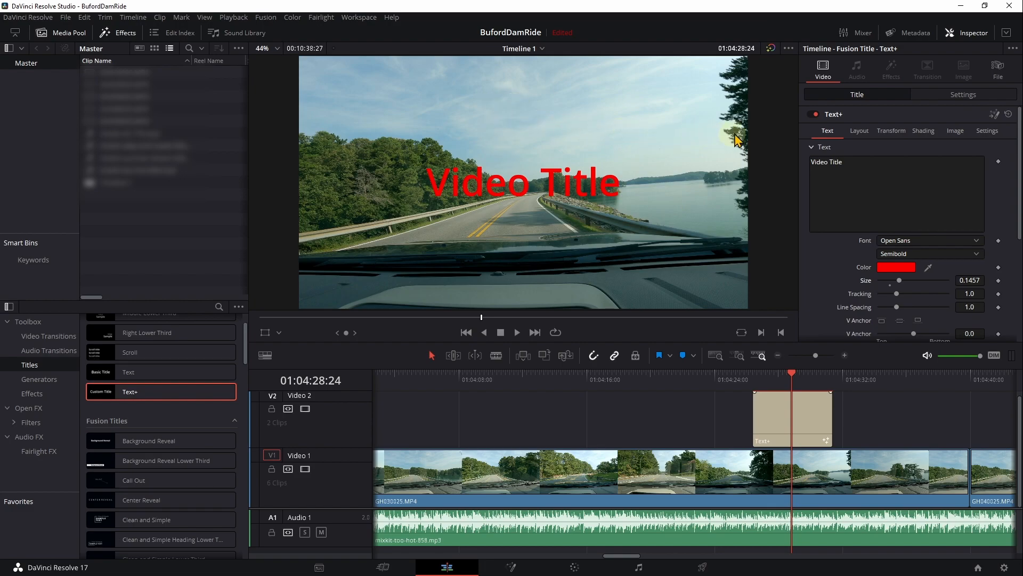
# Step: Move the title up in the frame by raising its layout Center Y to 0.815
pyautogui.click(859, 134)
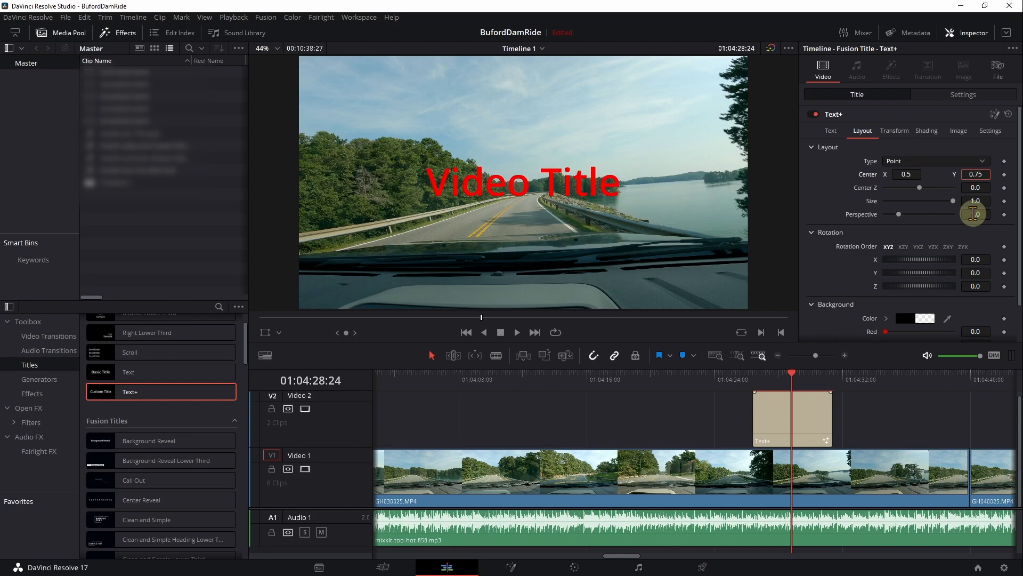
pyautogui.press('Tab')
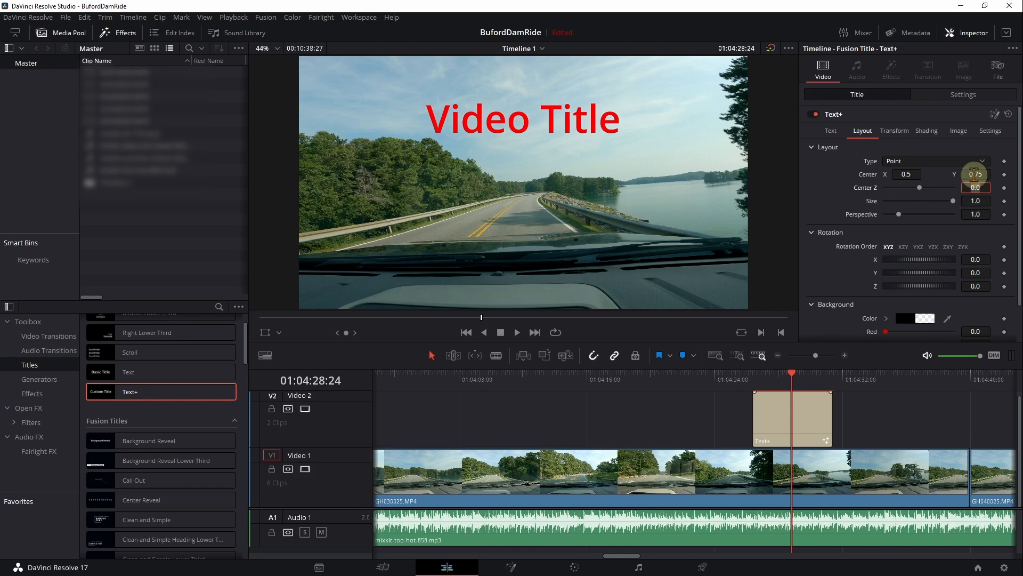
pyautogui.moveTo(974, 175); pyautogui.dragTo(1008, 175)
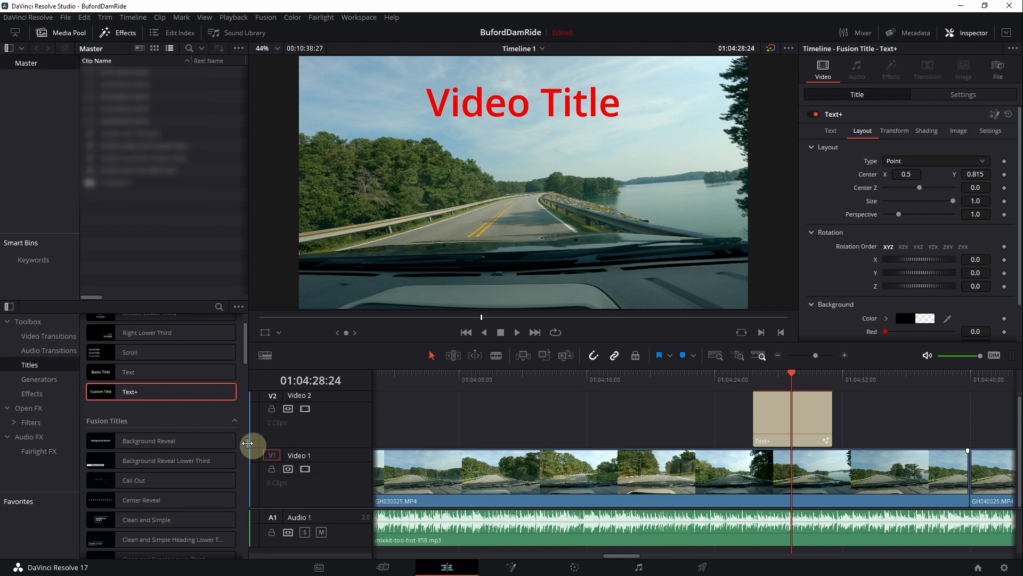
# Step: Apply the Colored Border Fusion effect to the GH030025.MP4 clip on Video 1
pyautogui.click(33, 394)
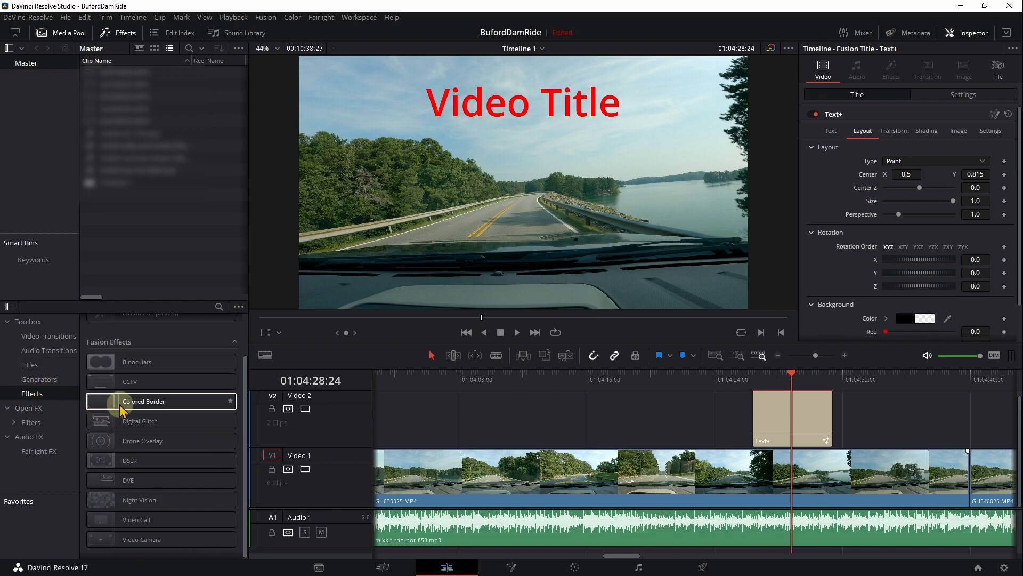
pyautogui.moveTo(141, 415); pyautogui.dragTo(603, 485)
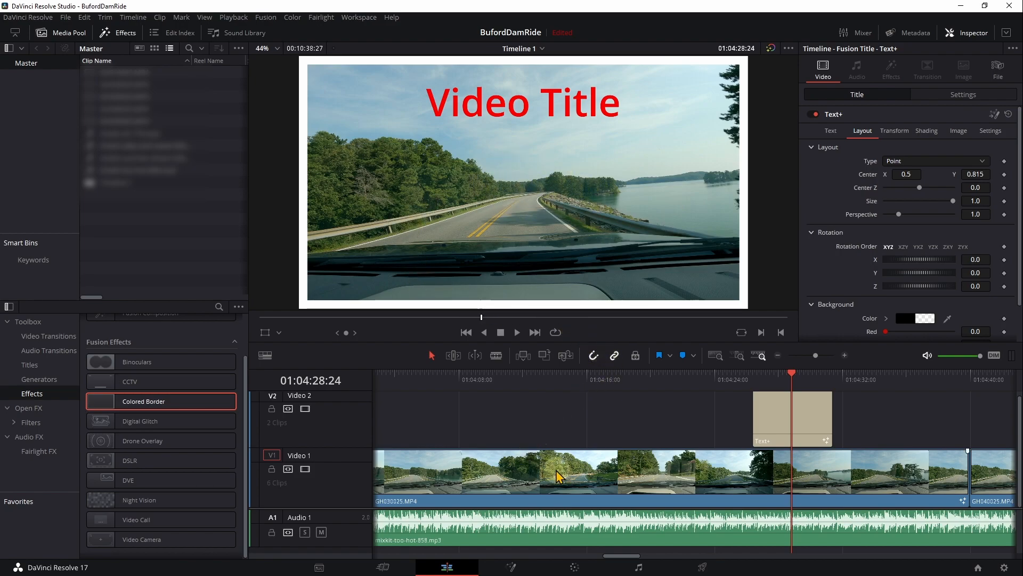
# Step: Make the border on the GH030025.MP4 clip red (#ff0000) and set its Border Width to -0.016
pyautogui.click(506, 470)
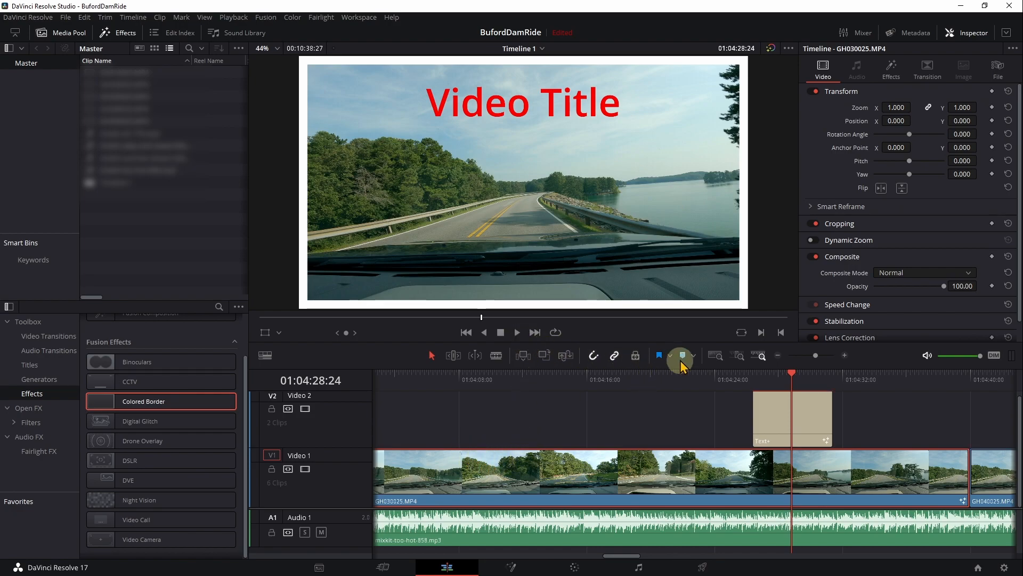
pyautogui.click(897, 81)
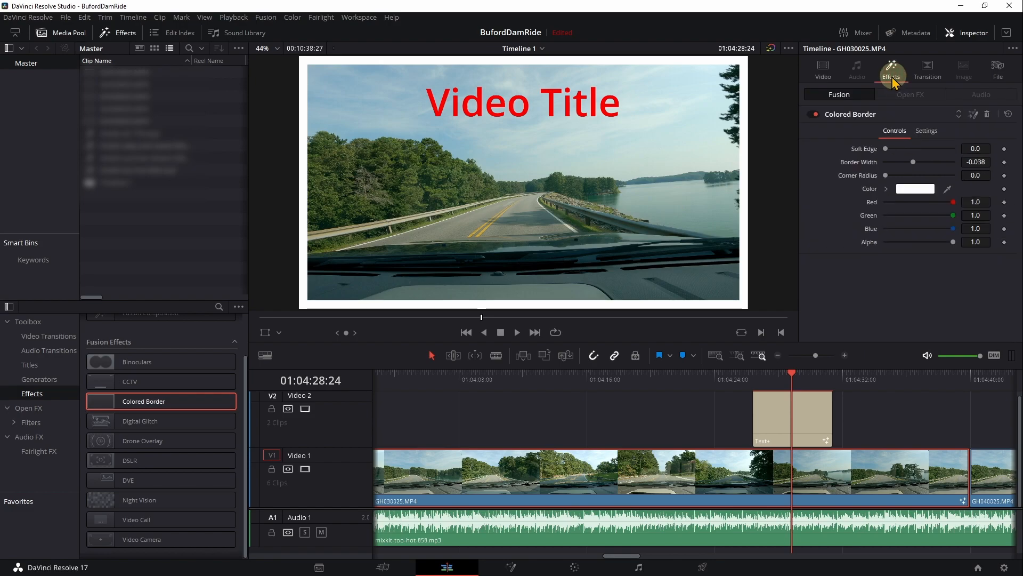
pyautogui.click(912, 191)
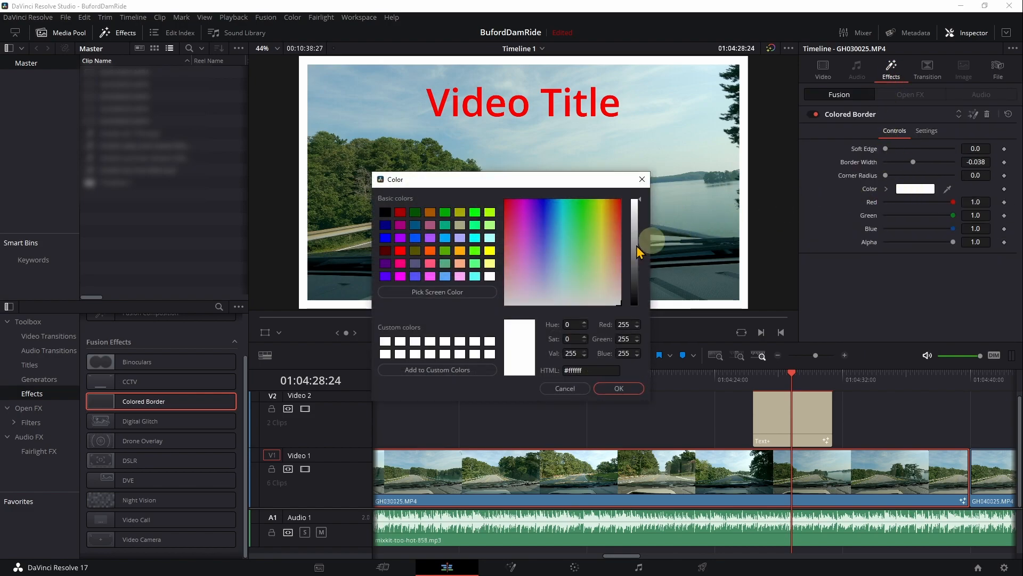
pyautogui.click(401, 251)
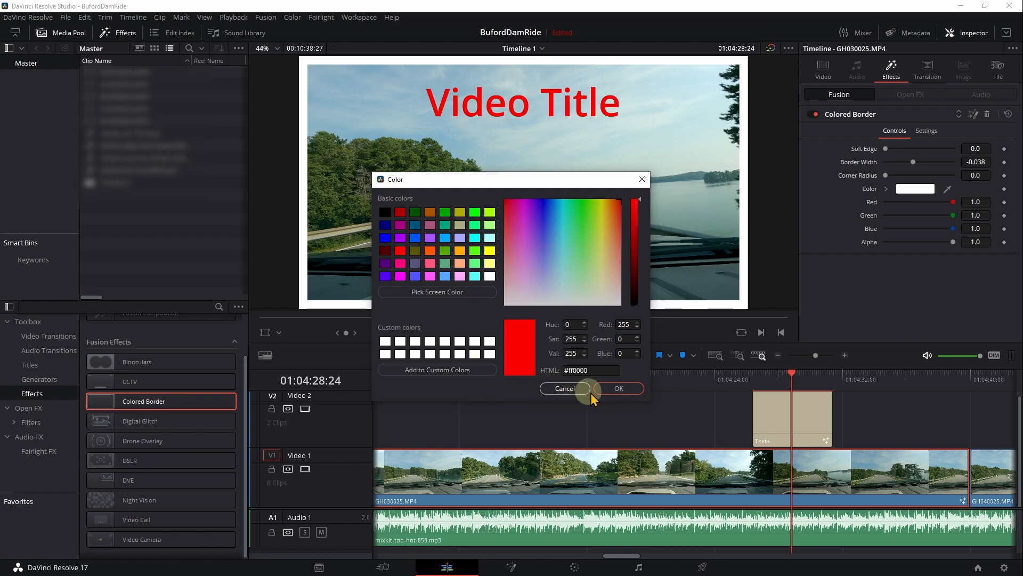
pyautogui.click(618, 388)
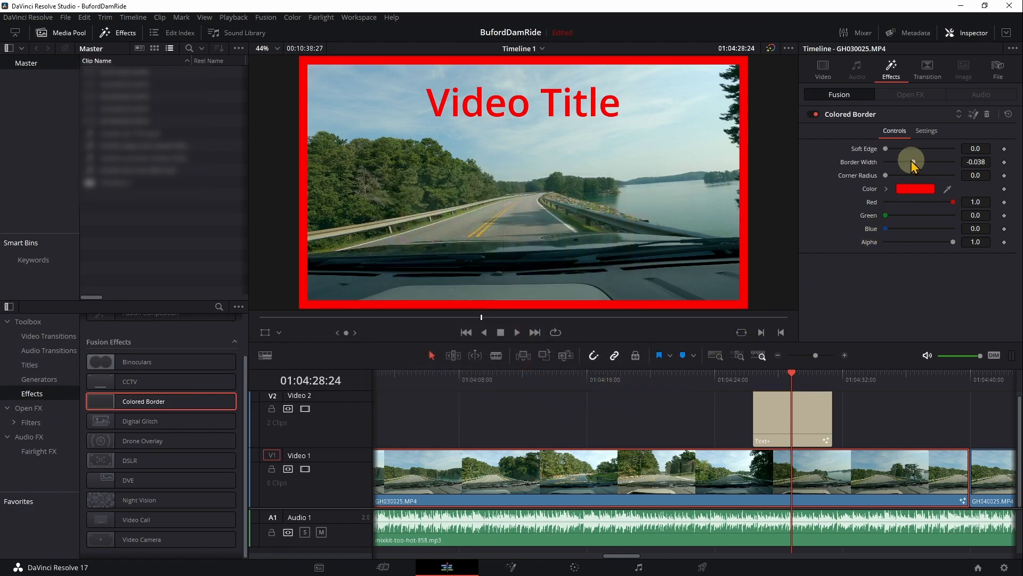
pyautogui.click(911, 163)
pyautogui.moveTo(910, 163); pyautogui.dragTo(914, 162)
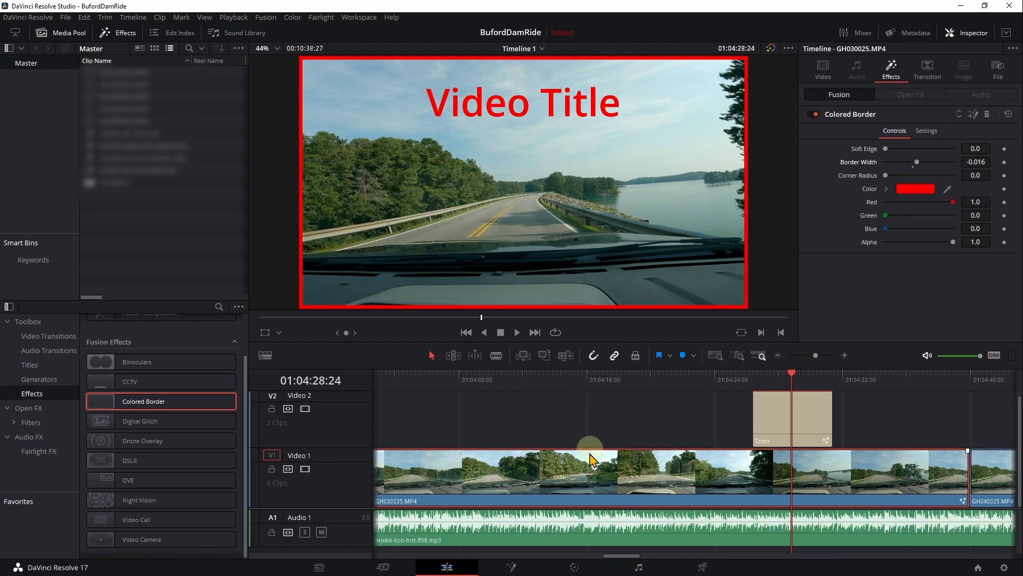
# Step: Switch to the Color page and grab a still of the current titled frame
pyautogui.click(575, 568)
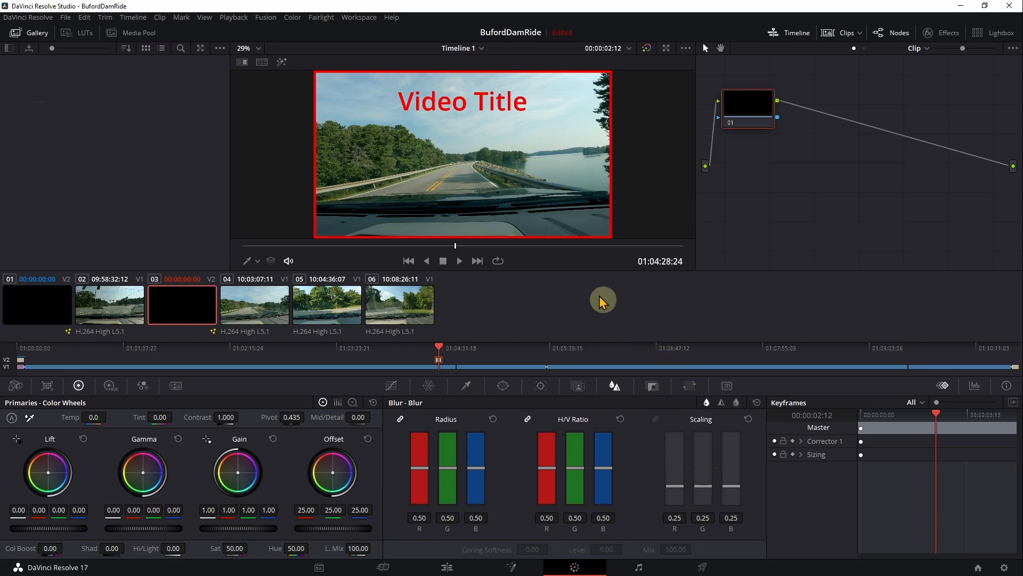
pyautogui.rightClick(446, 141)
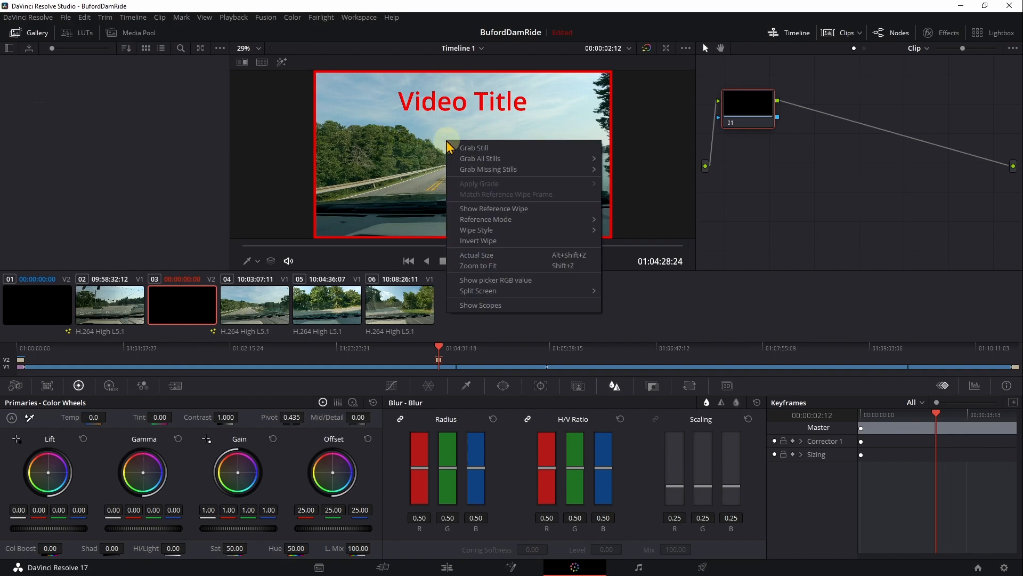
pyautogui.click(474, 148)
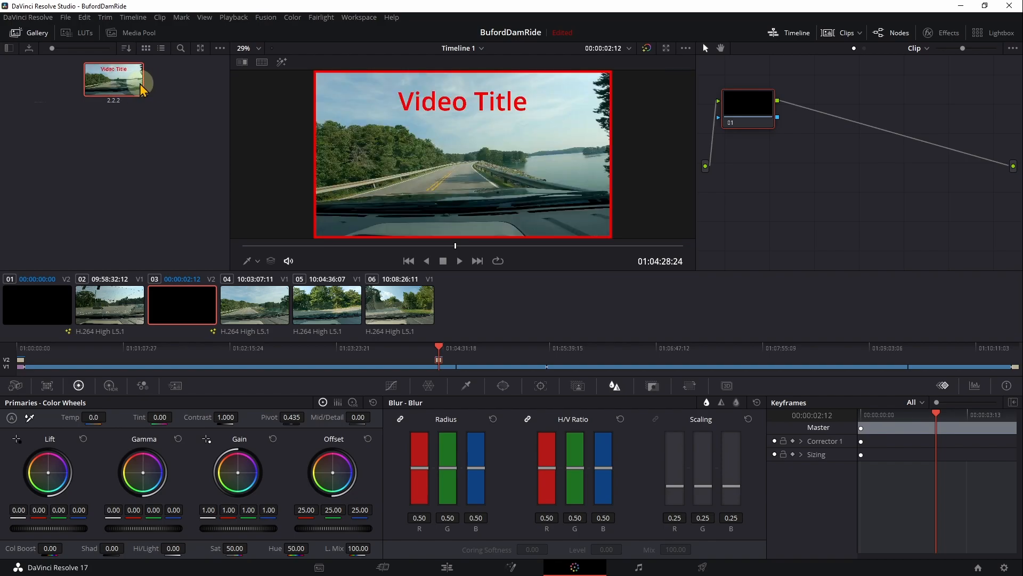
# Step: Start exporting the grabbed still from the gallery with JPEG as the file type
pyautogui.rightClick(113, 85)
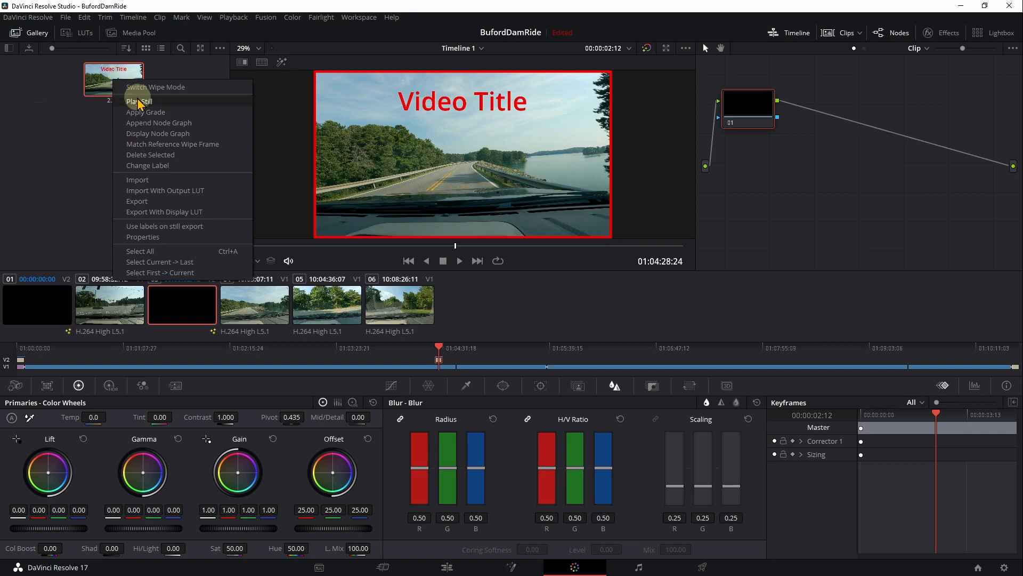
pyautogui.click(154, 203)
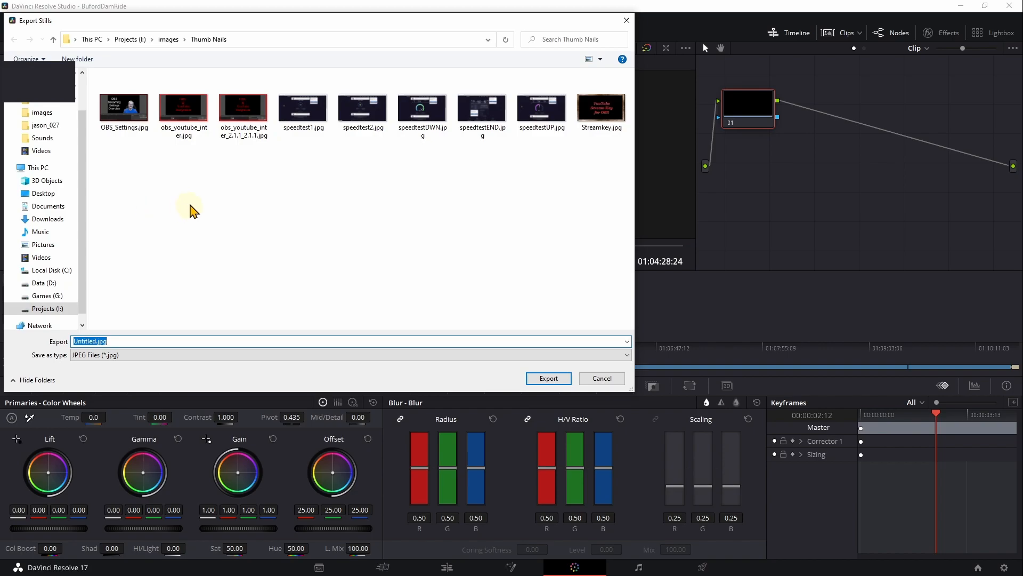
pyautogui.click(131, 356)
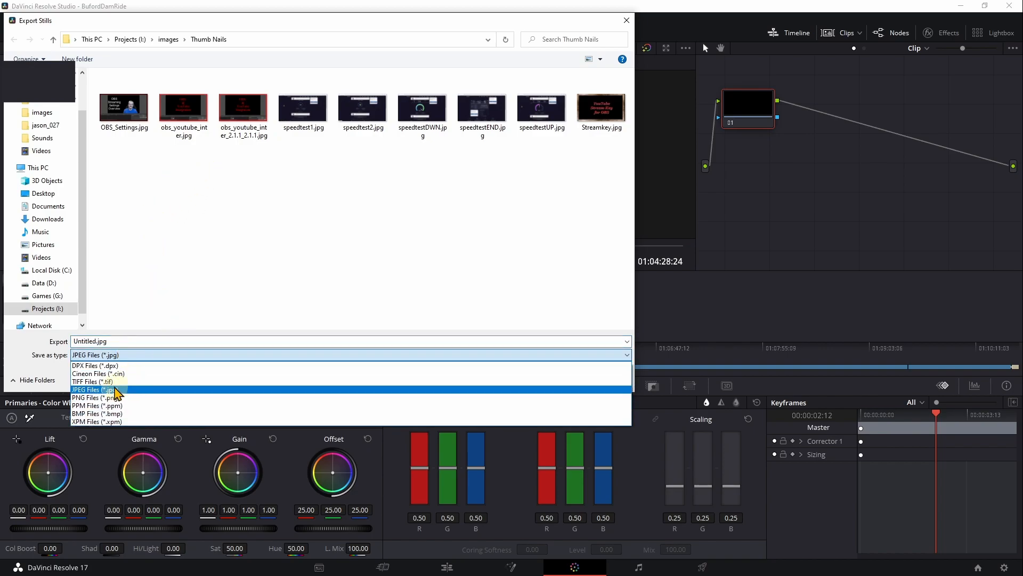
pyautogui.click(118, 389)
pyautogui.click(133, 355)
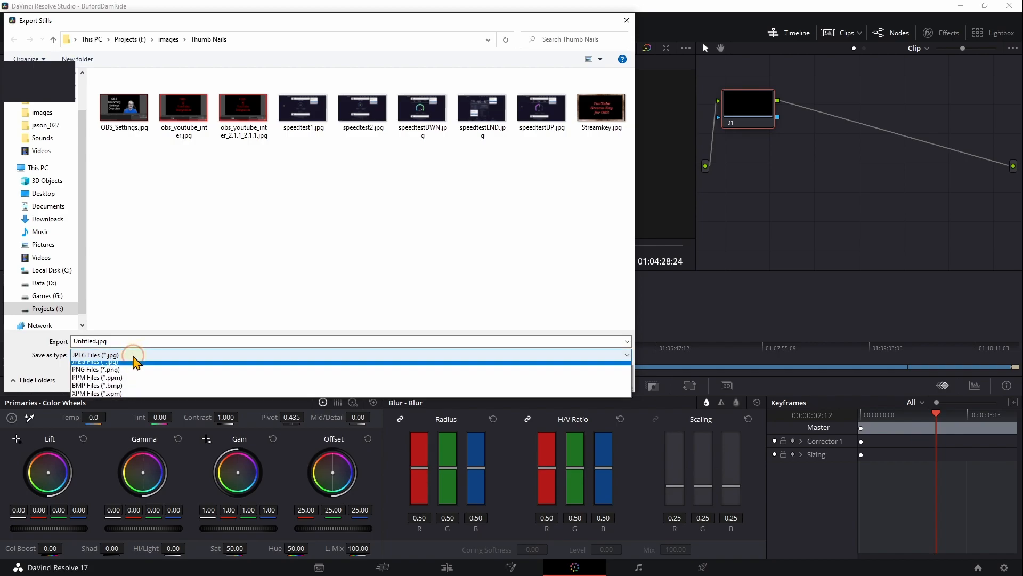
pyautogui.click(115, 398)
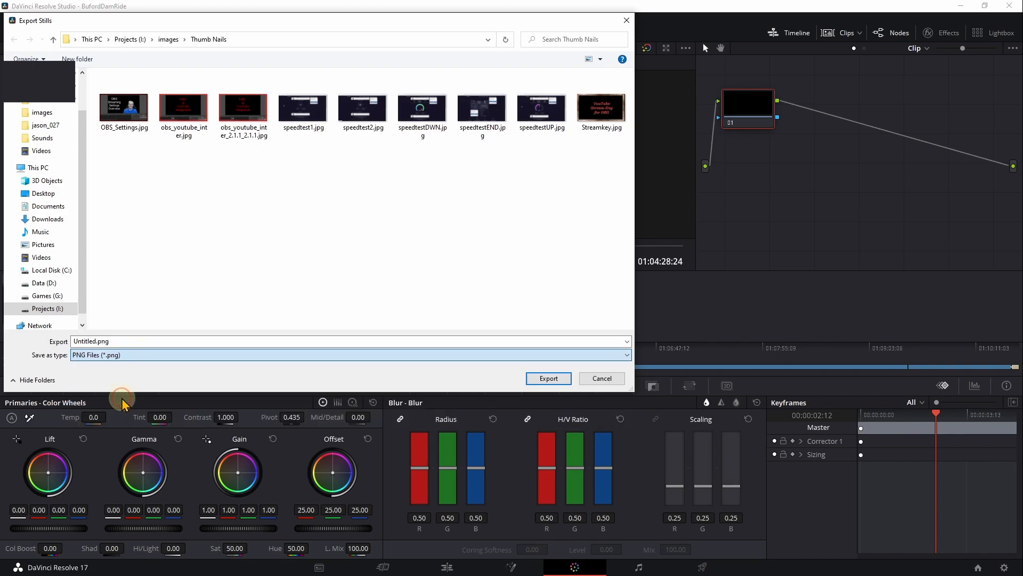
pyautogui.click(137, 356)
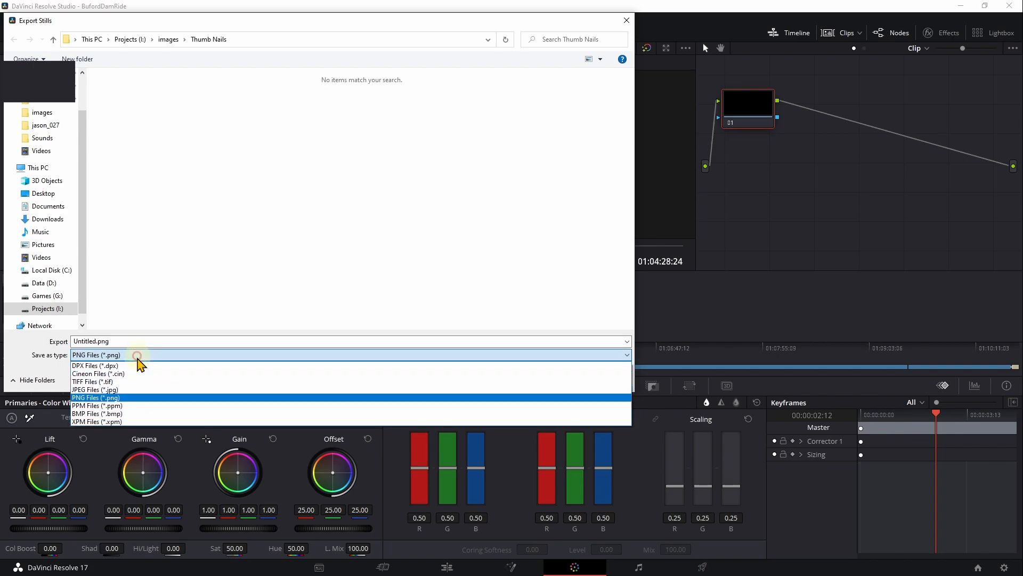
pyautogui.click(120, 390)
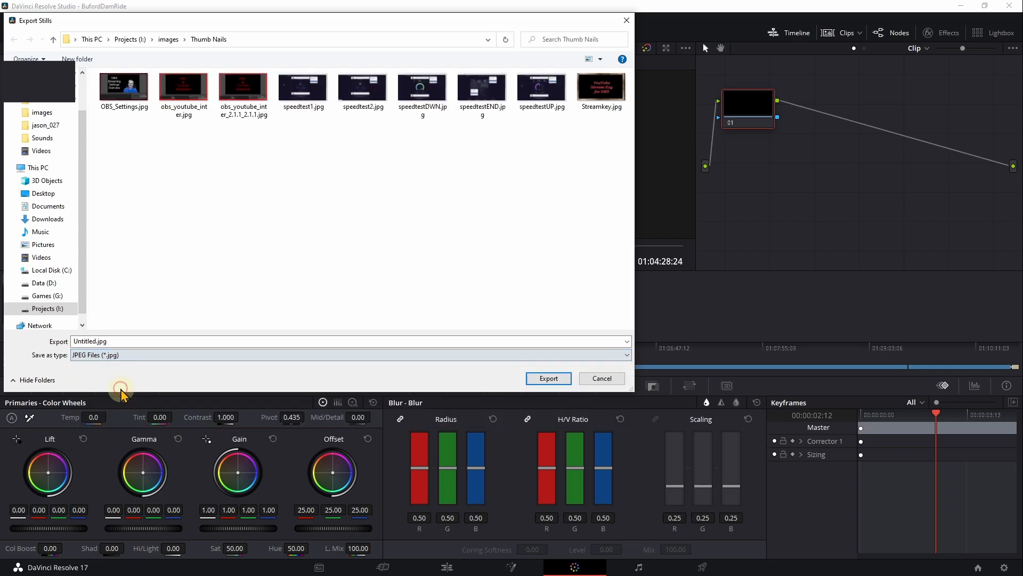
# Step: Name the still thunb1 and export it as a JPEG into the Thumb Nails folder
pyautogui.doubleClick(119, 340)
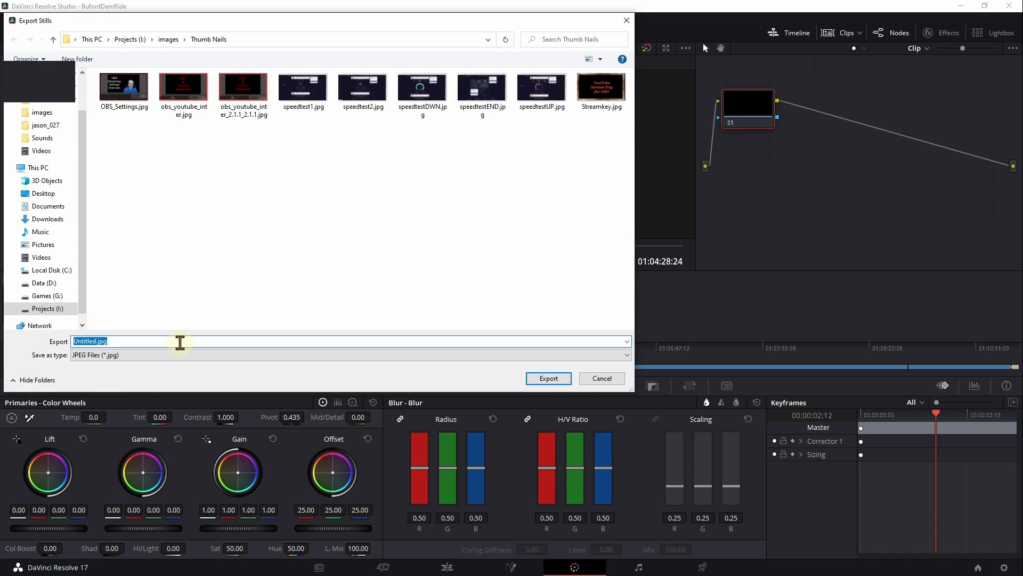
pyautogui.write('thunb1')
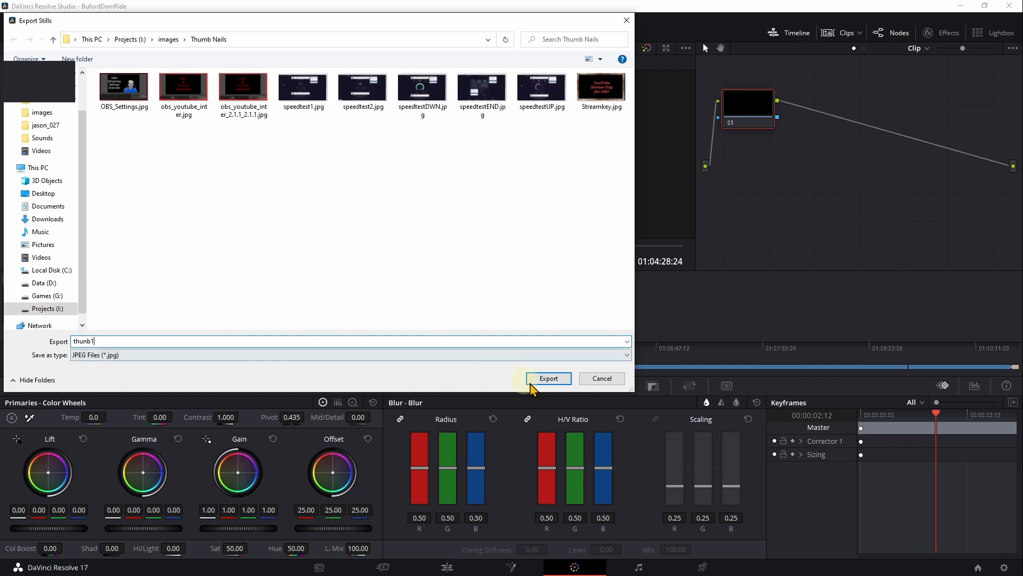
pyautogui.click(565, 380)
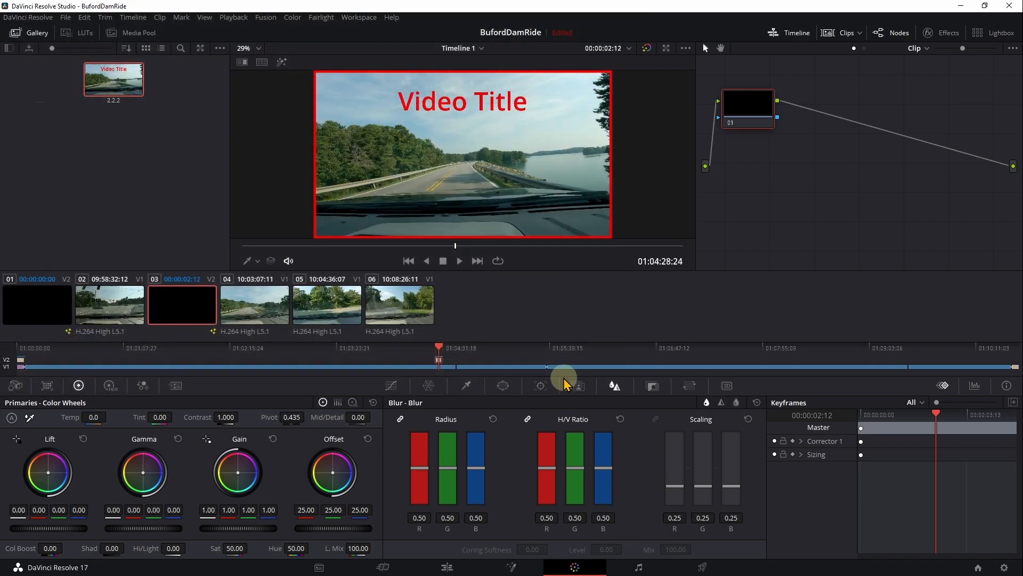